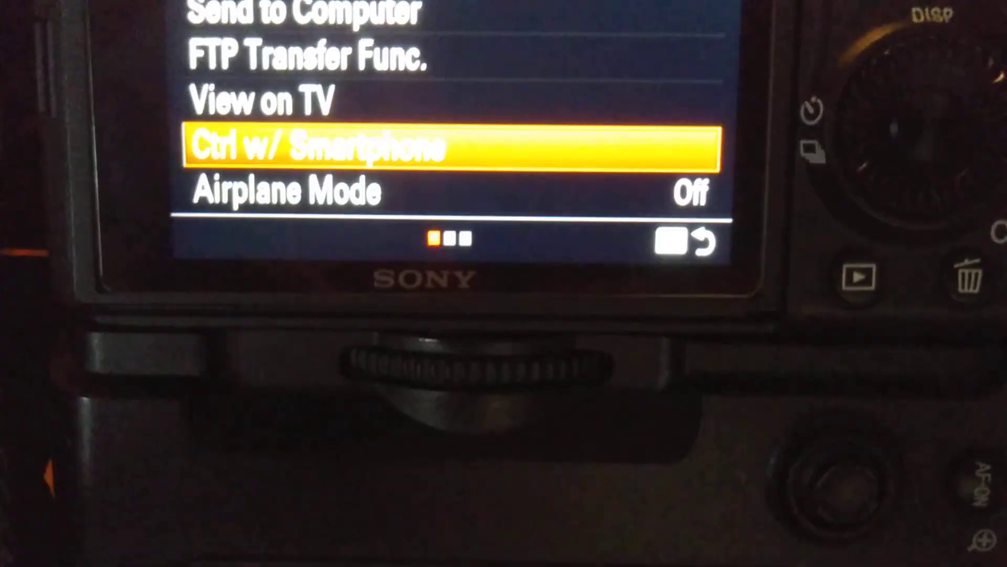
On the a7 III, reach Ctrl w/ Smartphone > Connection to show SSID DIRECT-CDE1:ILCE-7M3 and QR code.
{"action": "key", "text": "Up"}
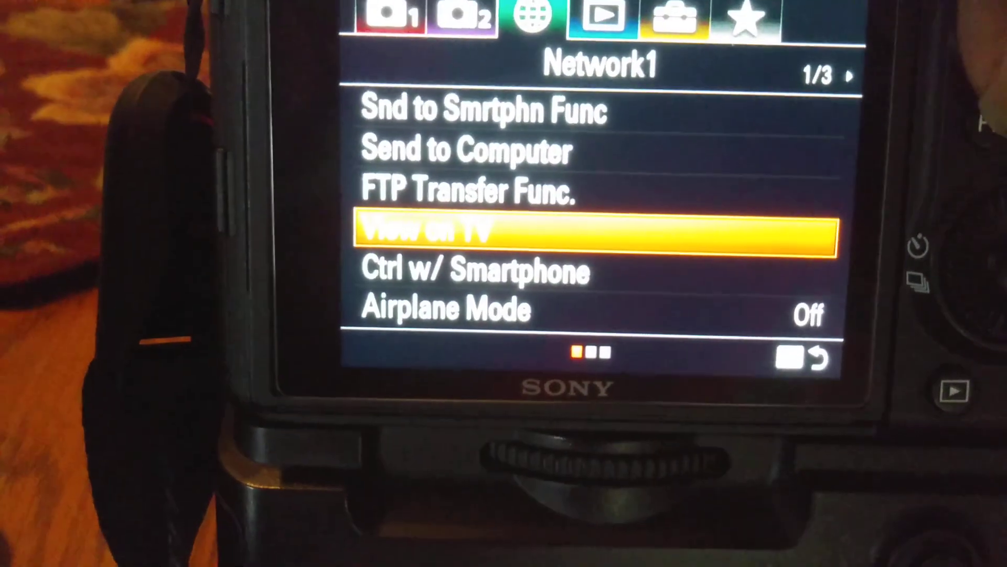
{"action": "key", "text": "Up"}
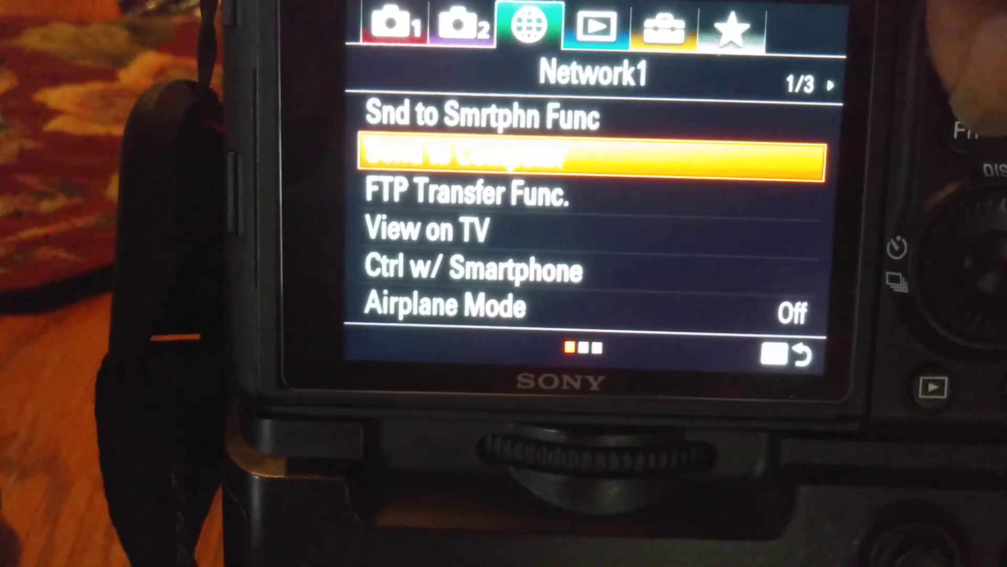
{"action": "key", "text": "Down"}
{"action": "key", "text": "Down"}
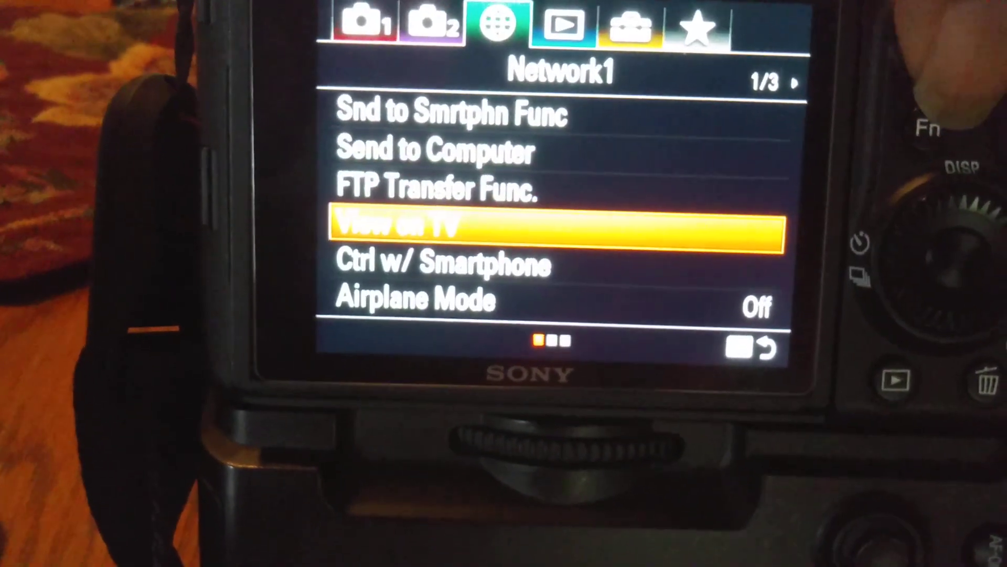
{"action": "key", "text": "Down"}
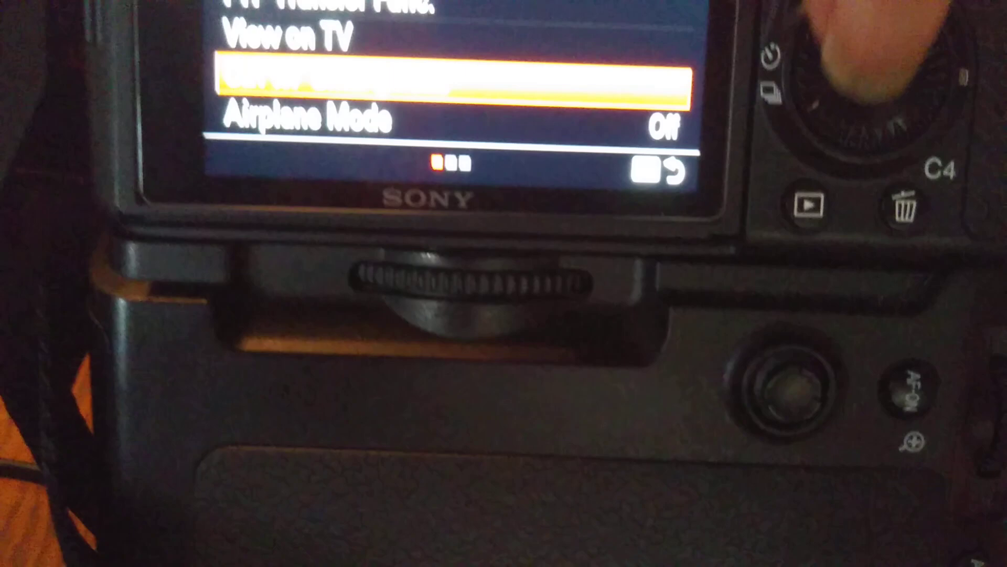
{"action": "key", "text": "Return"}
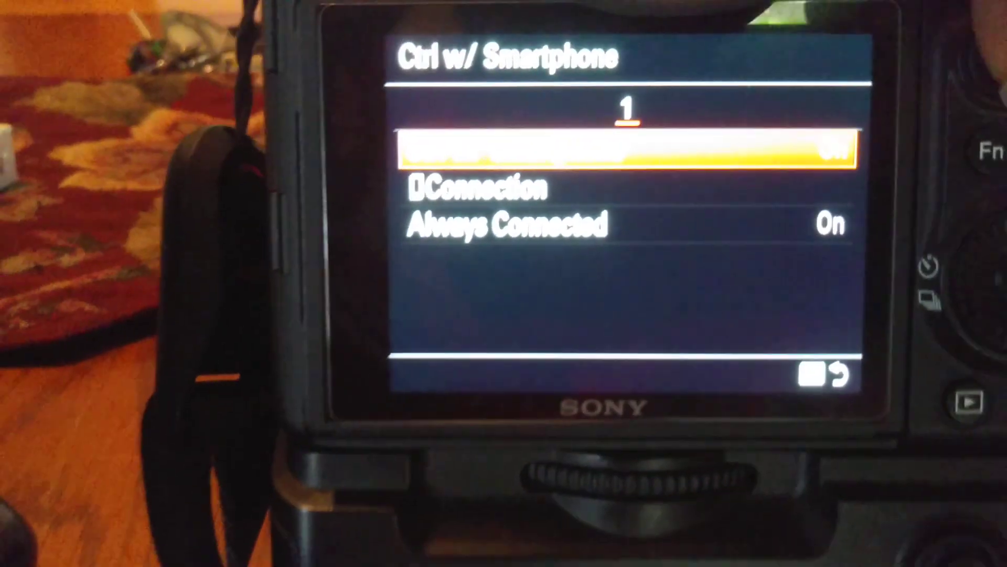
{"action": "key", "text": "Down"}
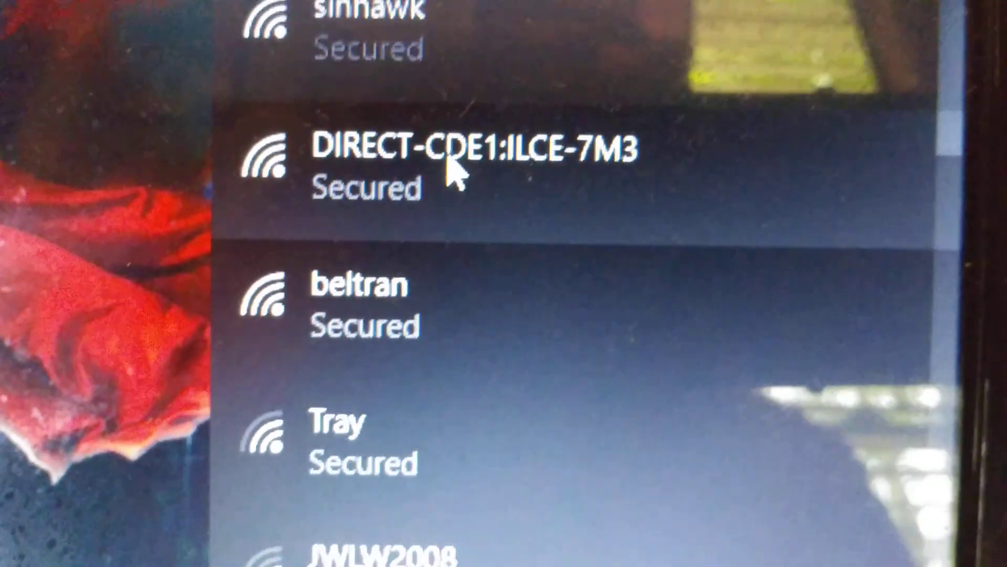
Join the DIRECT-CDE1:ILCE-7M3 network with Connect automatically ticked.
{"action": "left_click", "coordinate": [476, 168]}
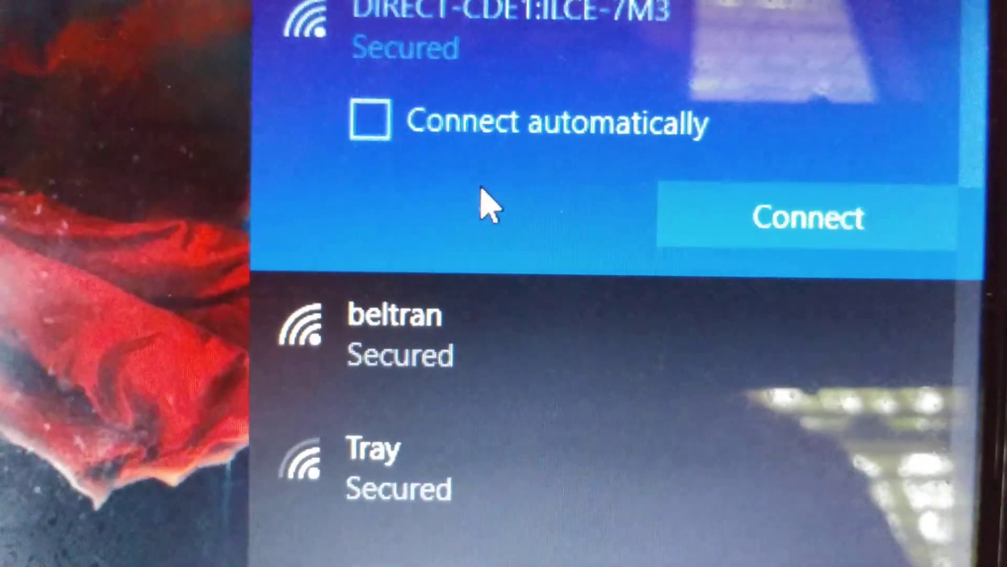
{"action": "left_click", "coordinate": [366, 128]}
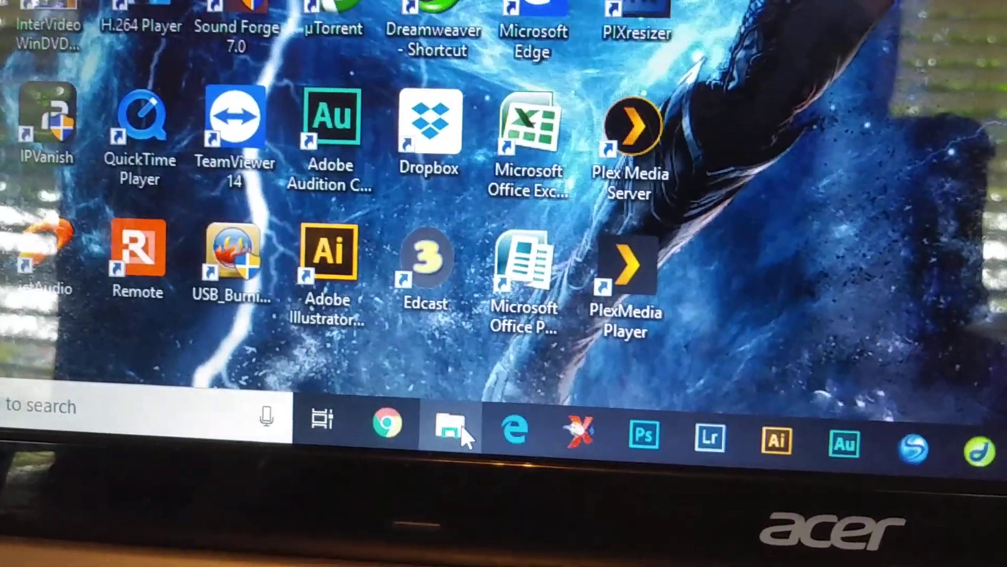
Open the DslrDashboard folder under Pictures in File Explorer.
{"action": "left_click", "coordinate": [459, 423]}
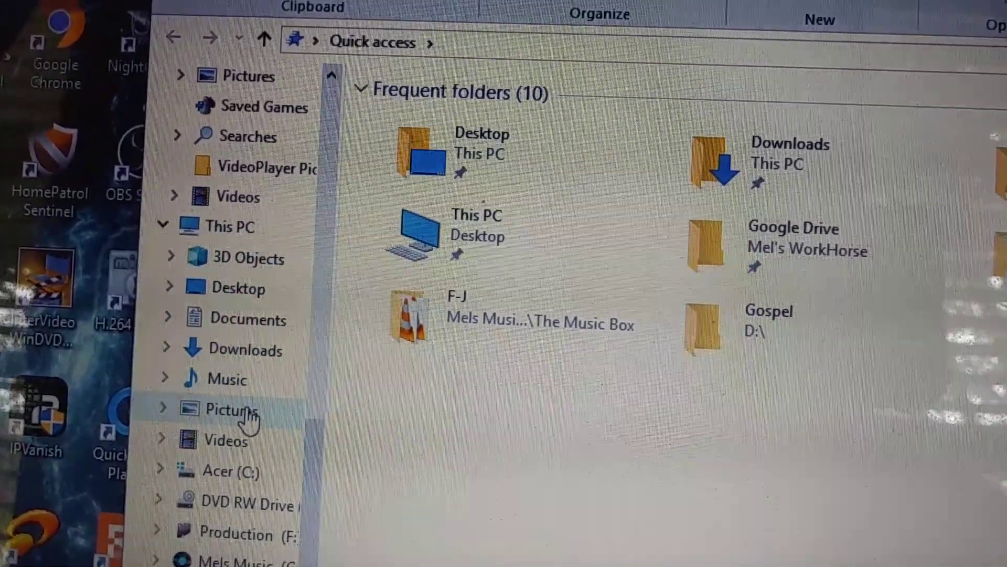
{"action": "left_click", "coordinate": [256, 417]}
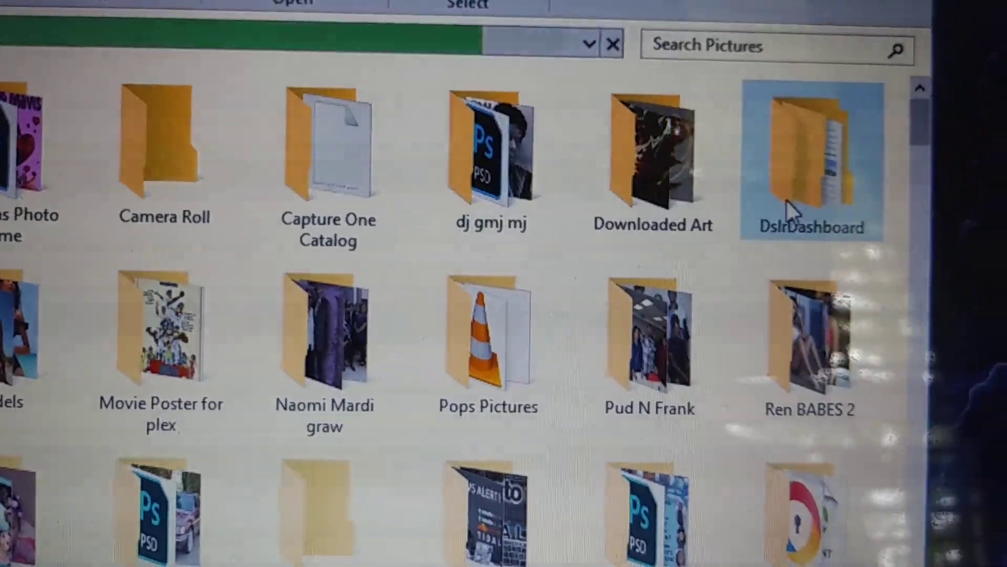
{"action": "double_click", "coordinate": [784, 232]}
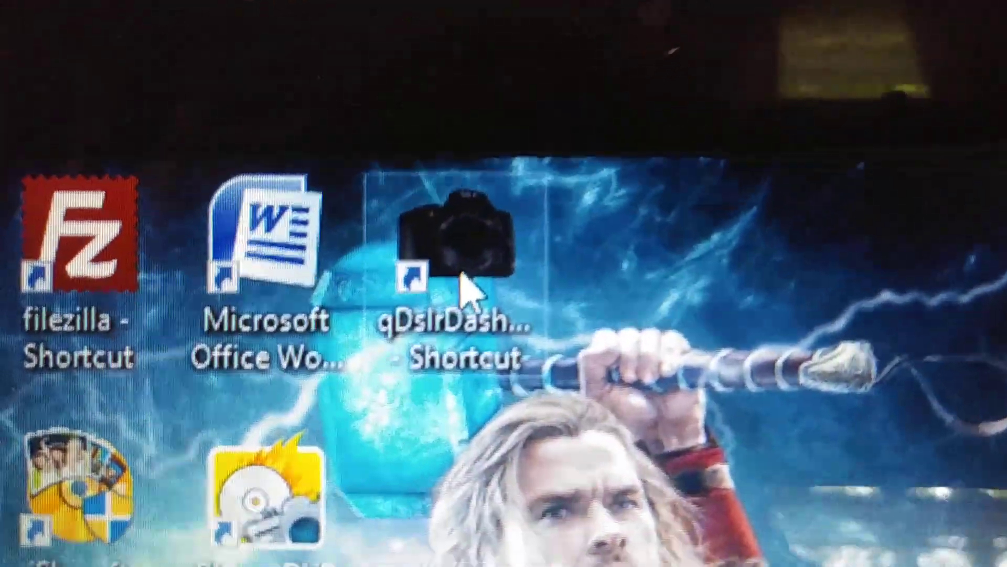
Launch qDslrDashboard from its desktop shortcut.
{"action": "left_click", "coordinate": [475, 276]}
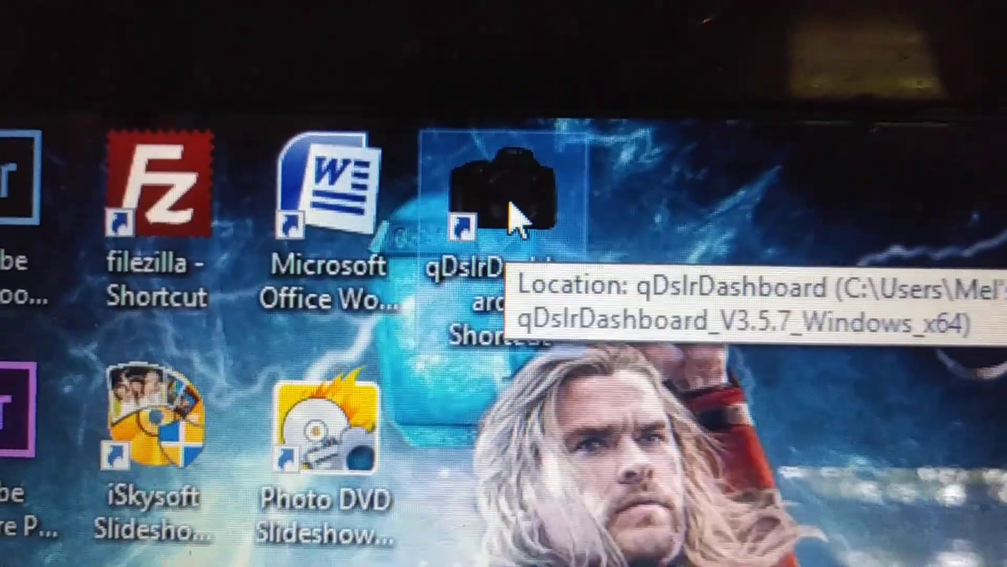
{"action": "double_click", "coordinate": [496, 198]}
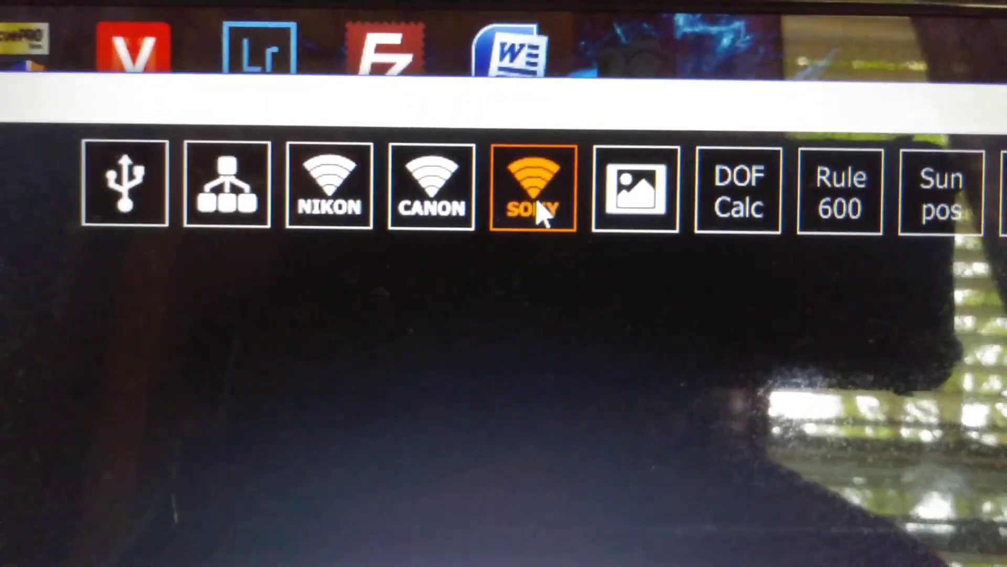
Connect qDslrDashboard to the Sony camera over Wi-Fi to bring up live view.
{"action": "left_click", "coordinate": [465, 230]}
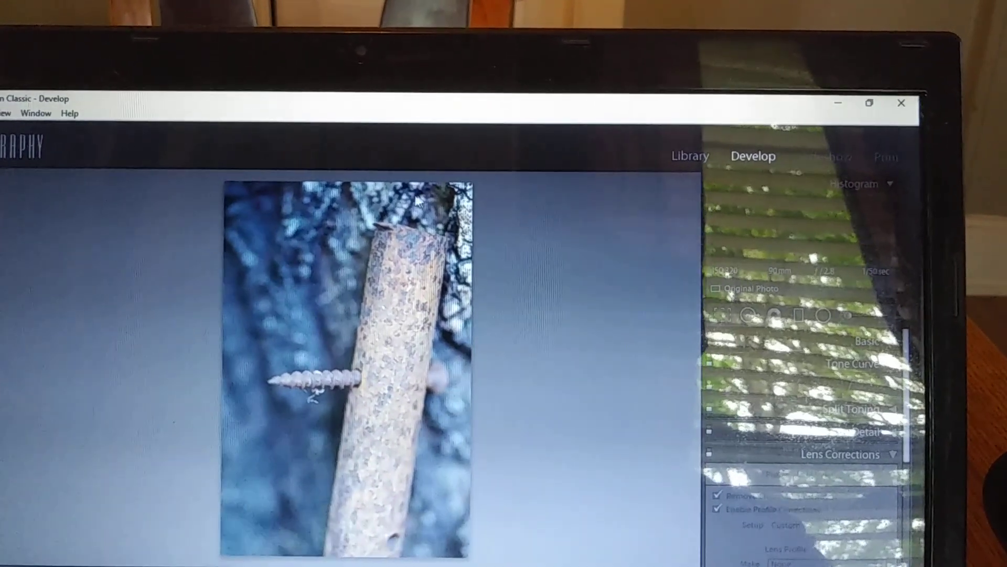
Leave Develop for the Library module, with the screw macro photo in the navigator.
{"action": "key", "text": "e"}
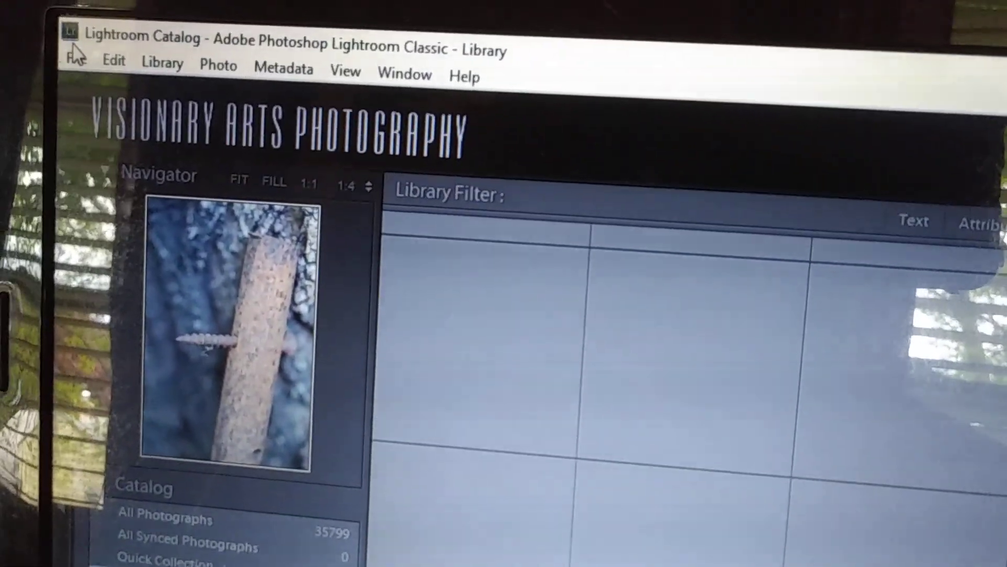
Enable Auto Import on DslrDashboard, moving photos into its Auto Imported Photos subfolder.
{"action": "left_click", "coordinate": [107, 72]}
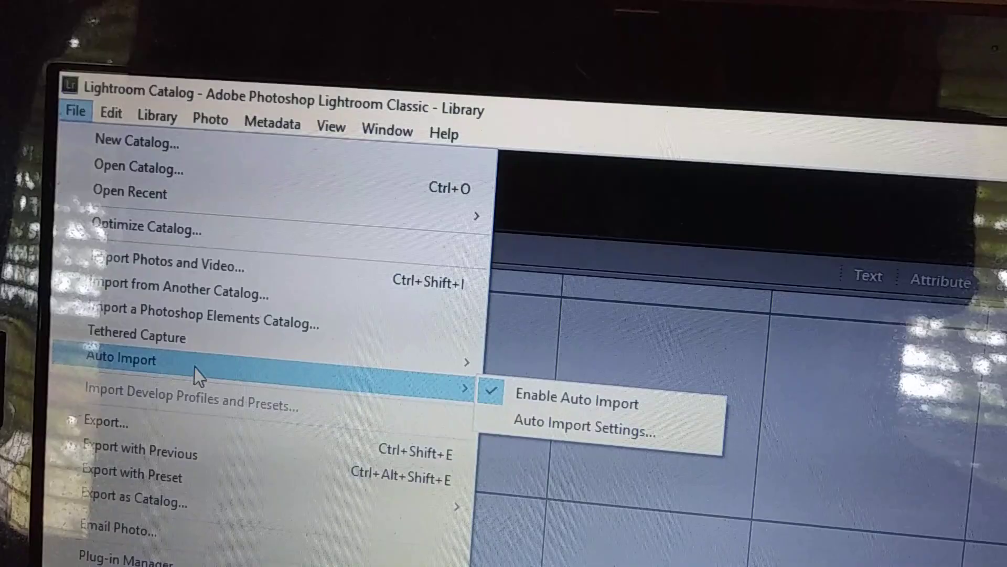
{"action": "mouse_move", "coordinate": [260, 345]}
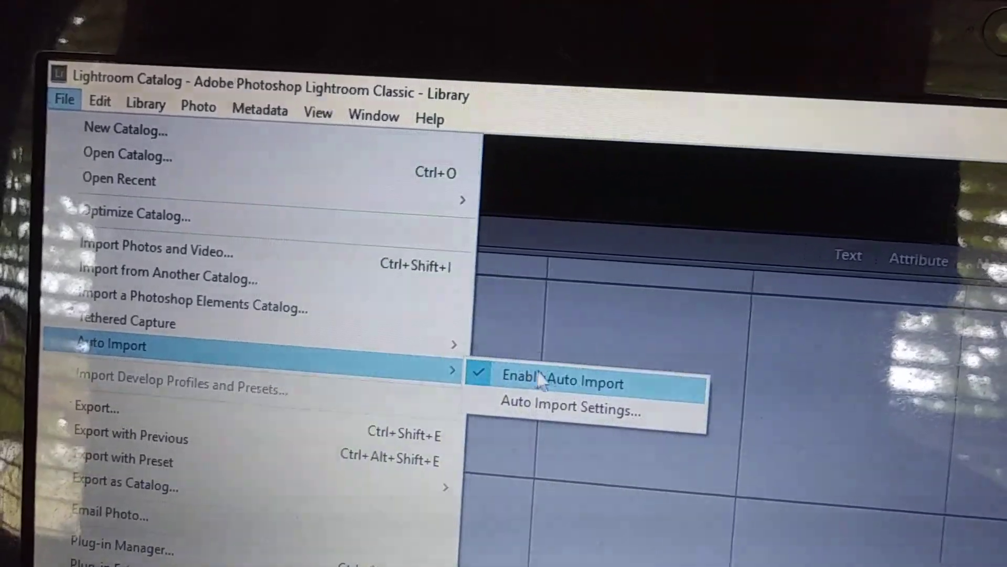
{"action": "left_click", "coordinate": [533, 407]}
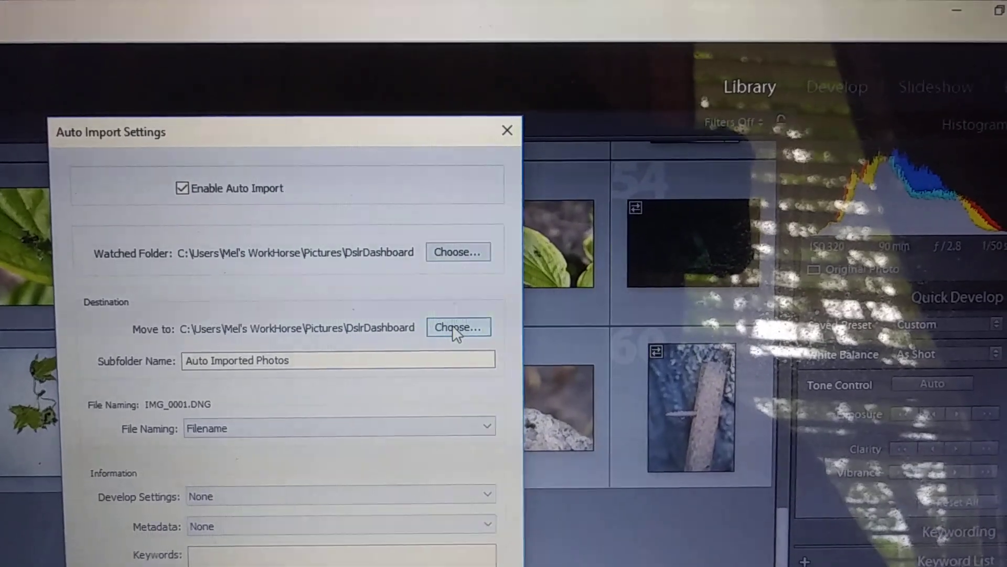
{"action": "left_click", "coordinate": [454, 324]}
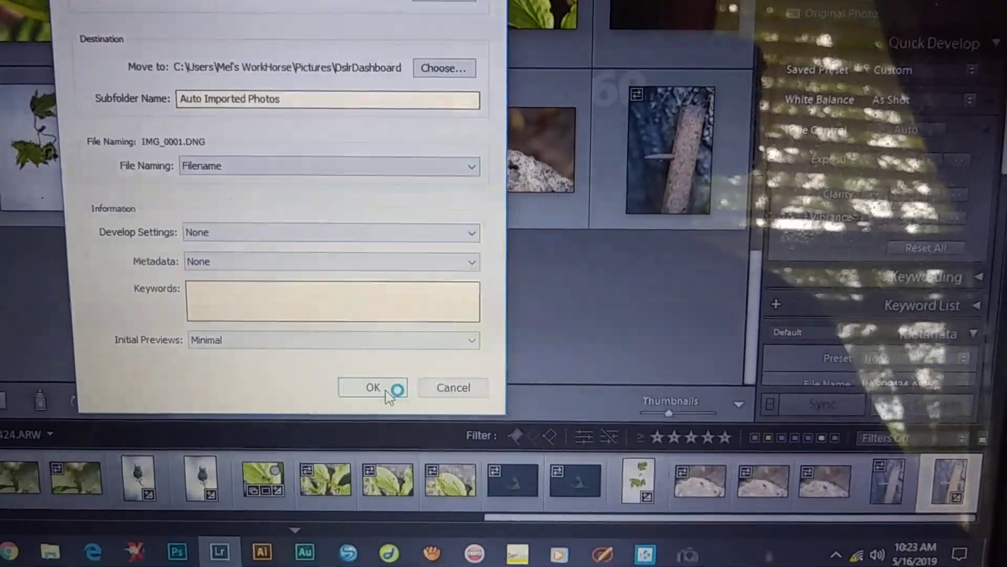
Confirm the Auto Import Settings with OK, returning to the Library grid.
{"action": "left_click", "coordinate": [387, 391]}
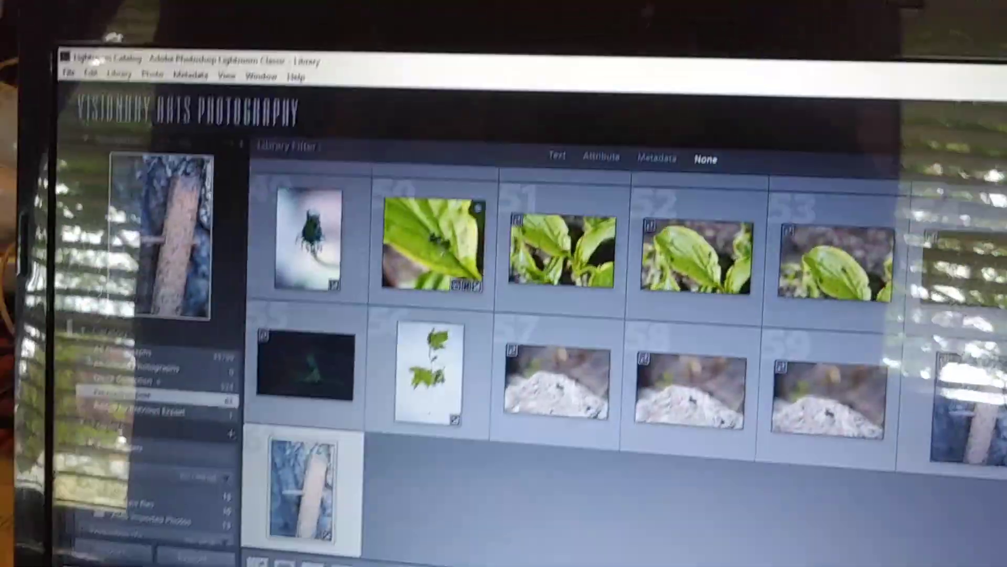